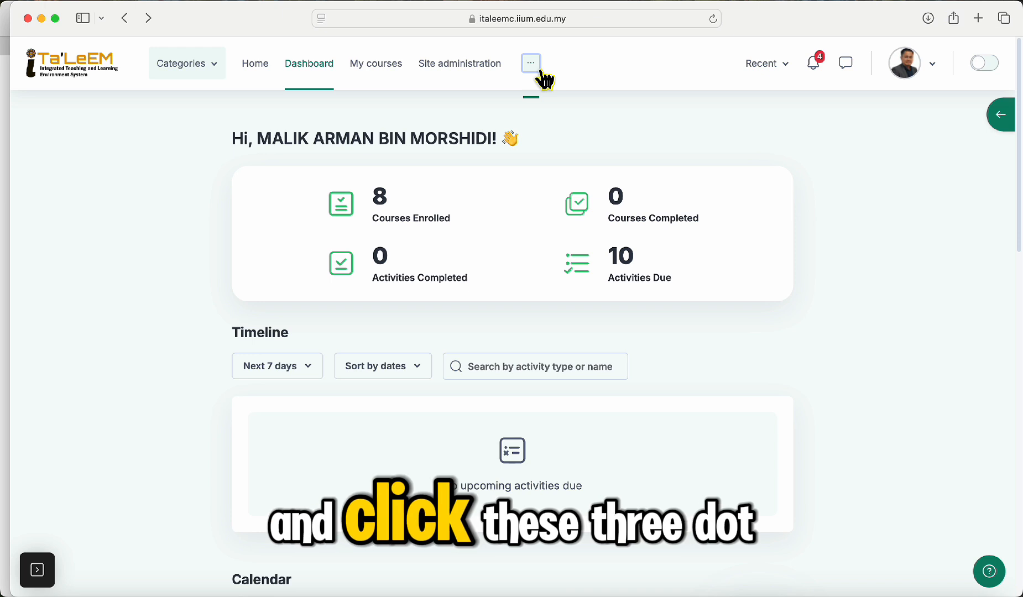
# - Open the 2023/2024 Academic Session archive site and log in
pyautogui.click(541, 71)
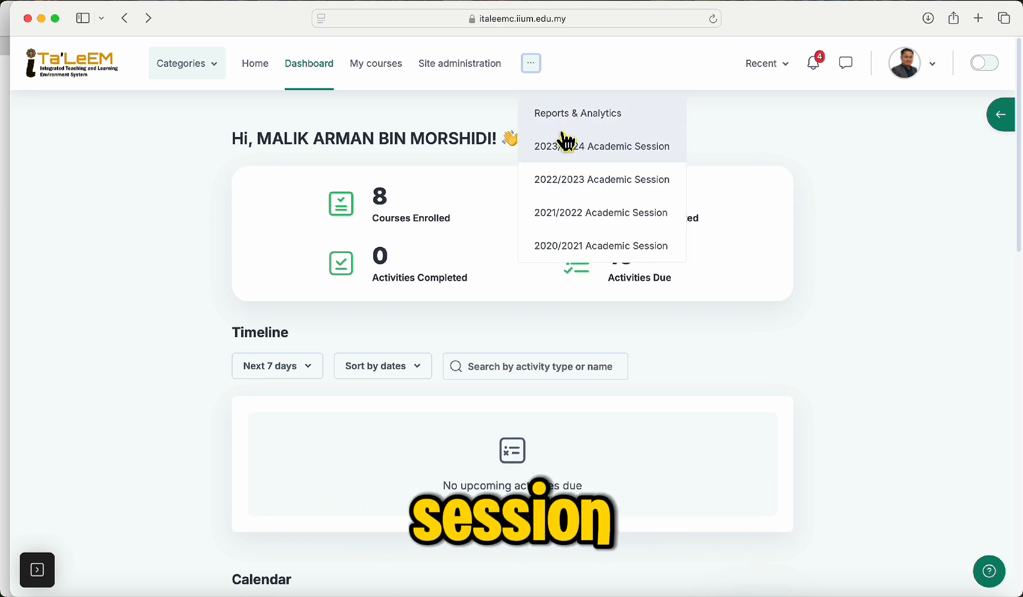
pyautogui.click(560, 157)
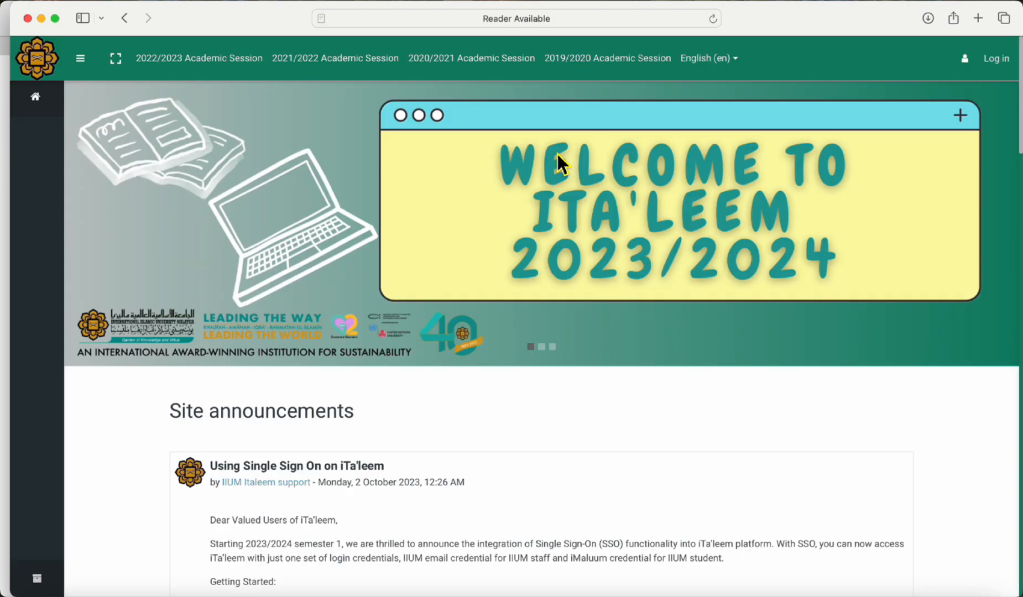
pyautogui.click(997, 59)
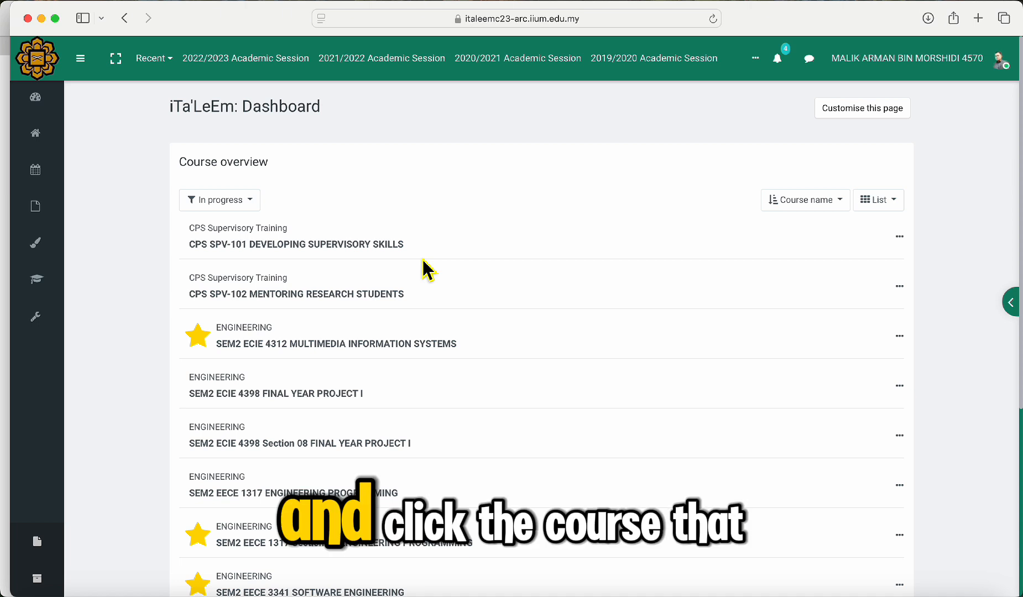
# - Open the SEM2 ECIE 4312 MULTIMEDIA INFORMATION SYSTEMS course and start a course backup
pyautogui.click(406, 344)
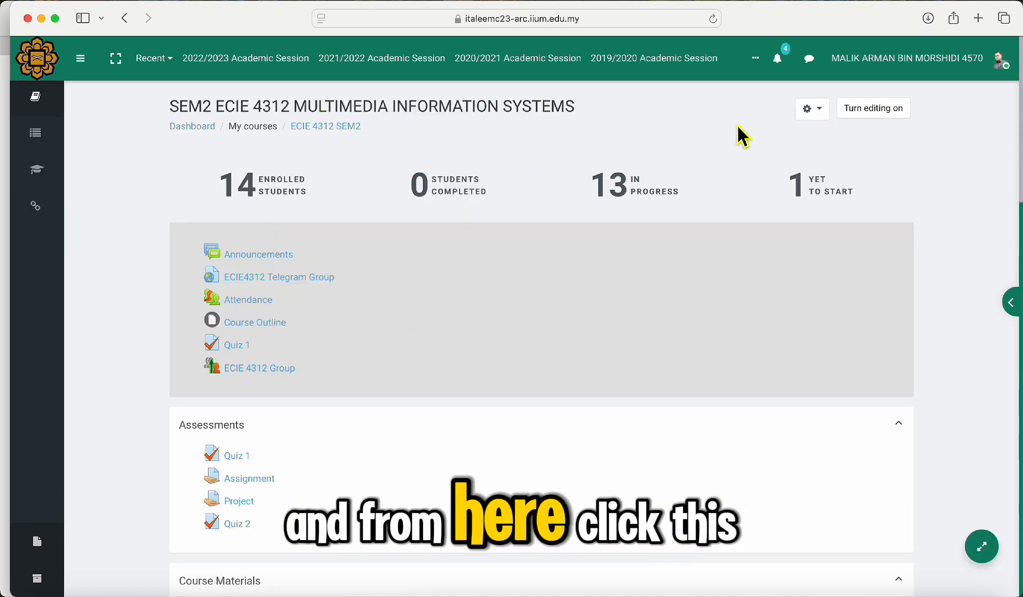
pyautogui.click(828, 110)
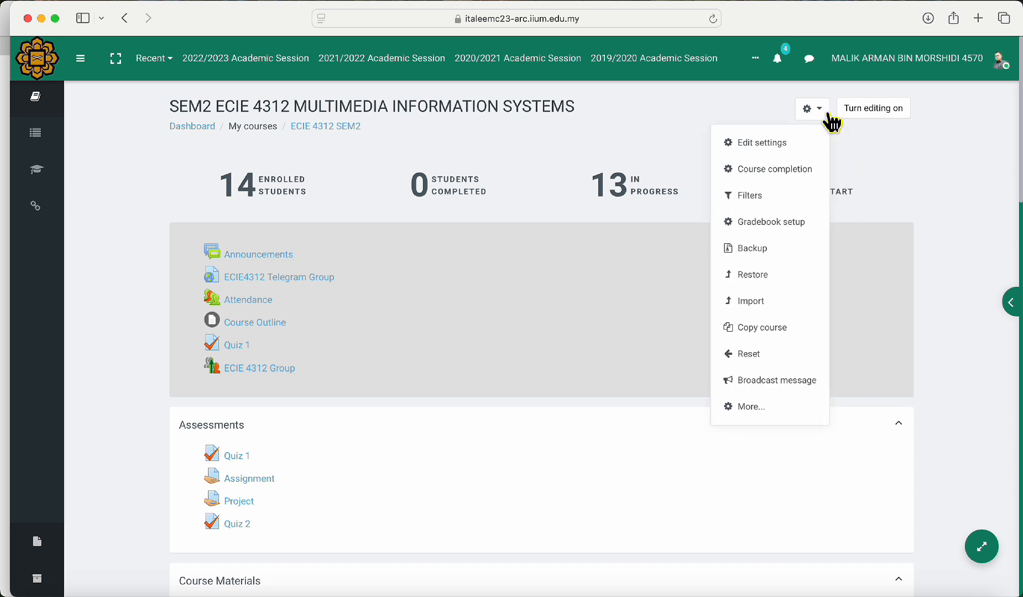
pyautogui.click(752, 248)
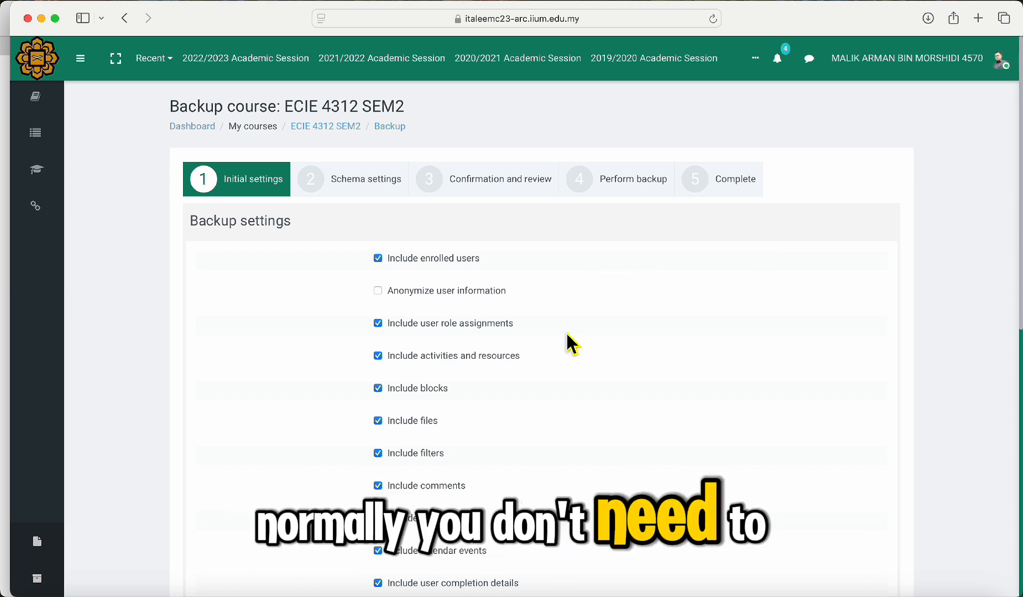
# - Exclude enrolled users from the backup, keep the other initial settings, and proceed to the schema settings
pyautogui.click(378, 260)
pyautogui.scroll(-10, 514, 382)
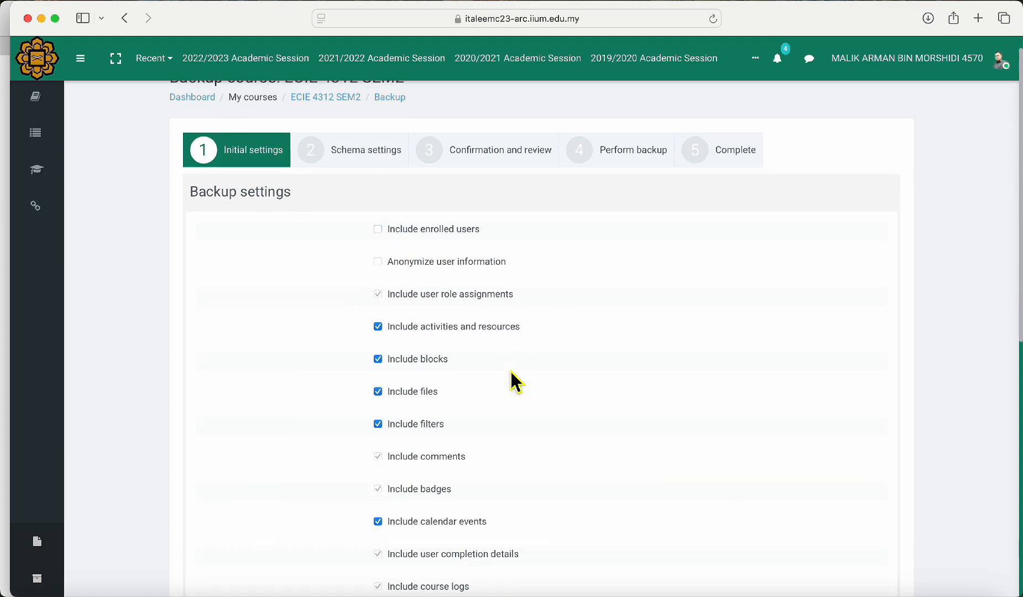
pyautogui.scroll(-2, 514, 381)
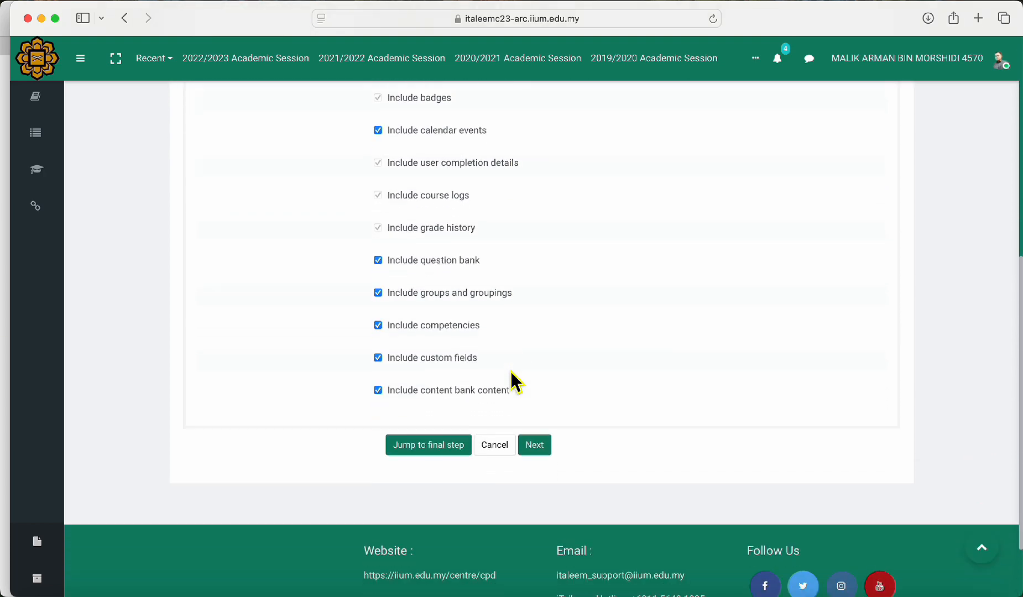
pyautogui.click(547, 451)
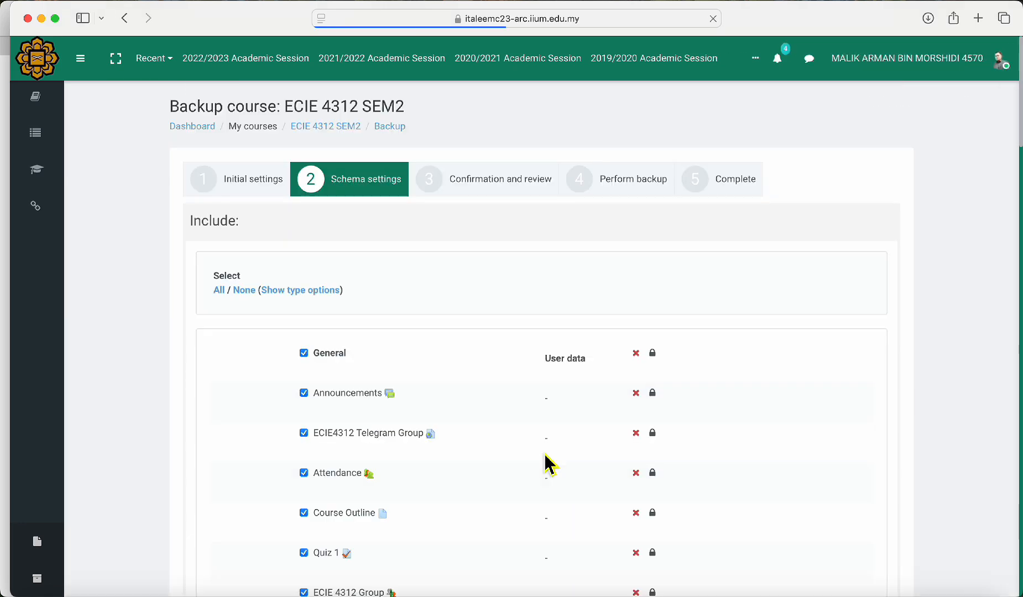
# - Keep every course section and activity included in the backup and proceed to confirmation and review
pyautogui.scroll(-2, 548, 464)
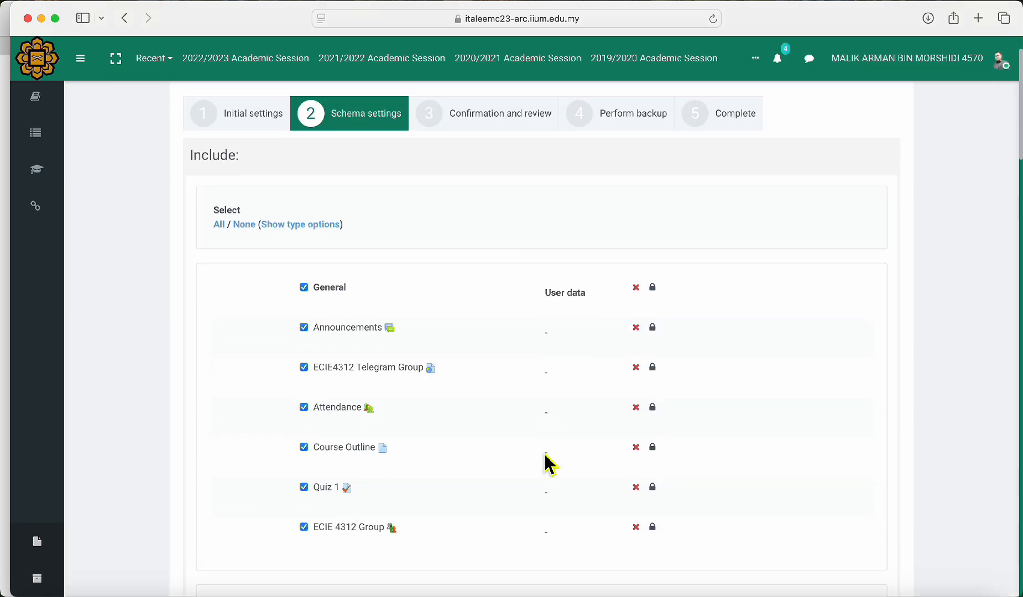
pyautogui.scroll(-20, 548, 463)
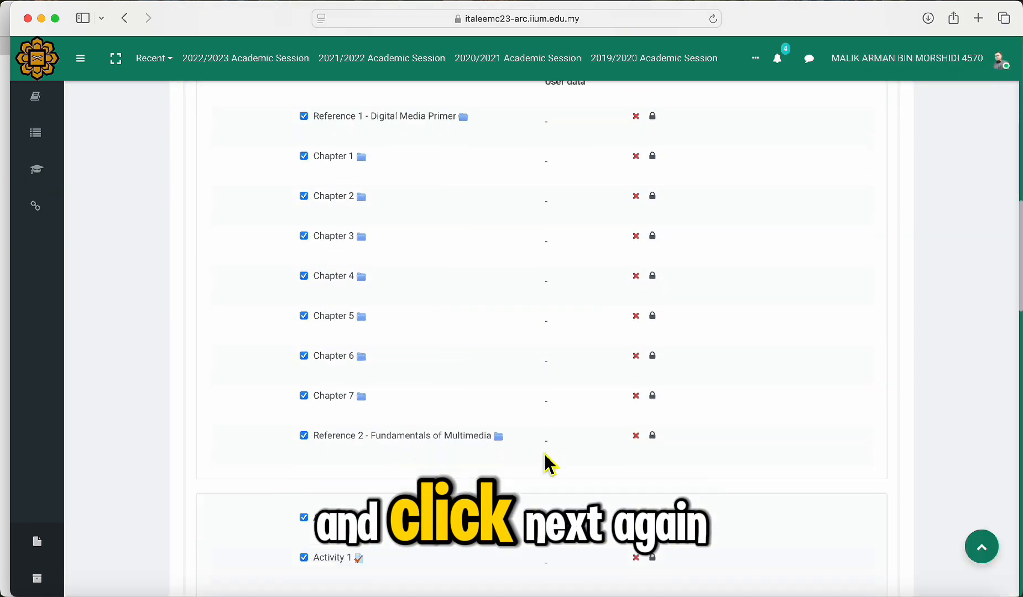
pyautogui.scroll(-20, 548, 463)
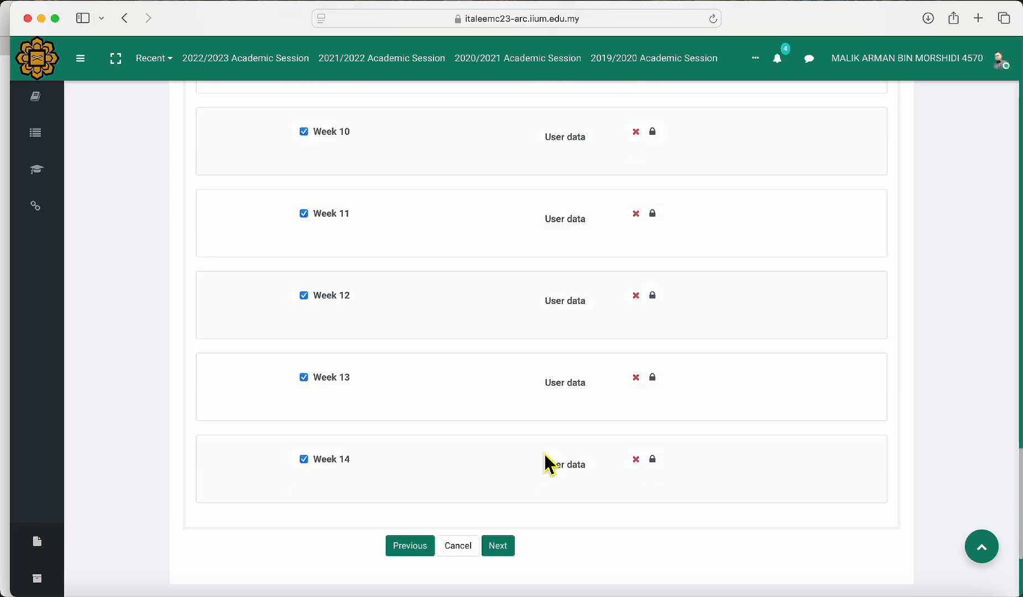
pyautogui.scroll(-3, 548, 464)
pyautogui.click(510, 461)
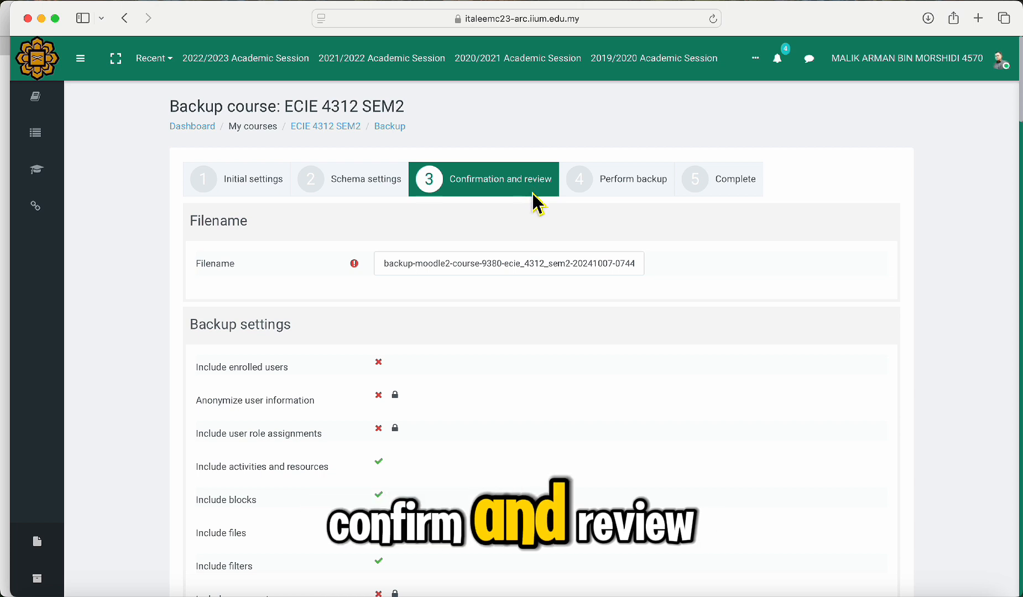
# - Keep the default backup filename, review the included content, and perform the backup
pyautogui.click(486, 272)
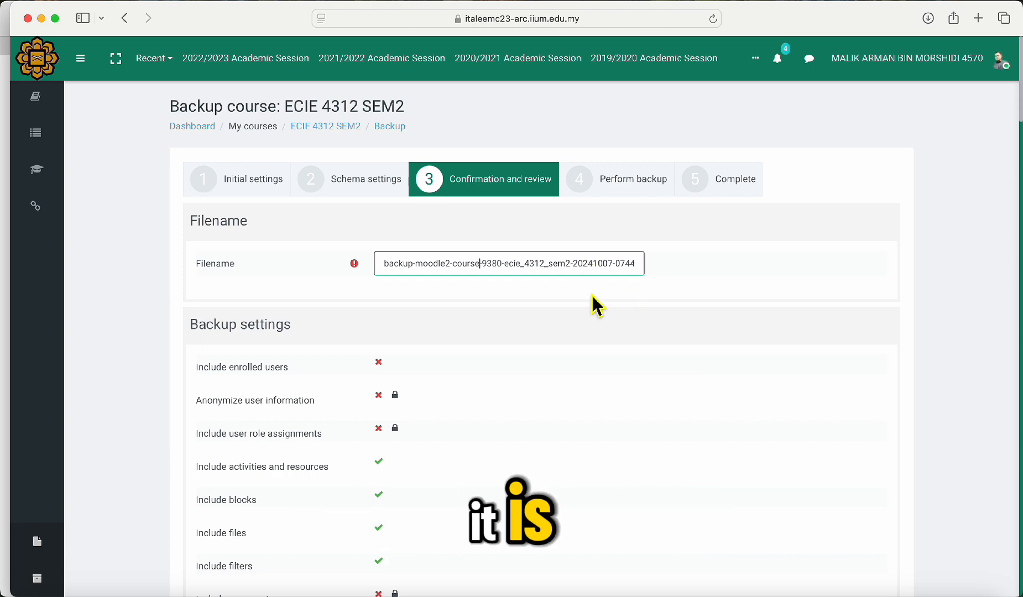
pyautogui.scroll(-20, 593, 332)
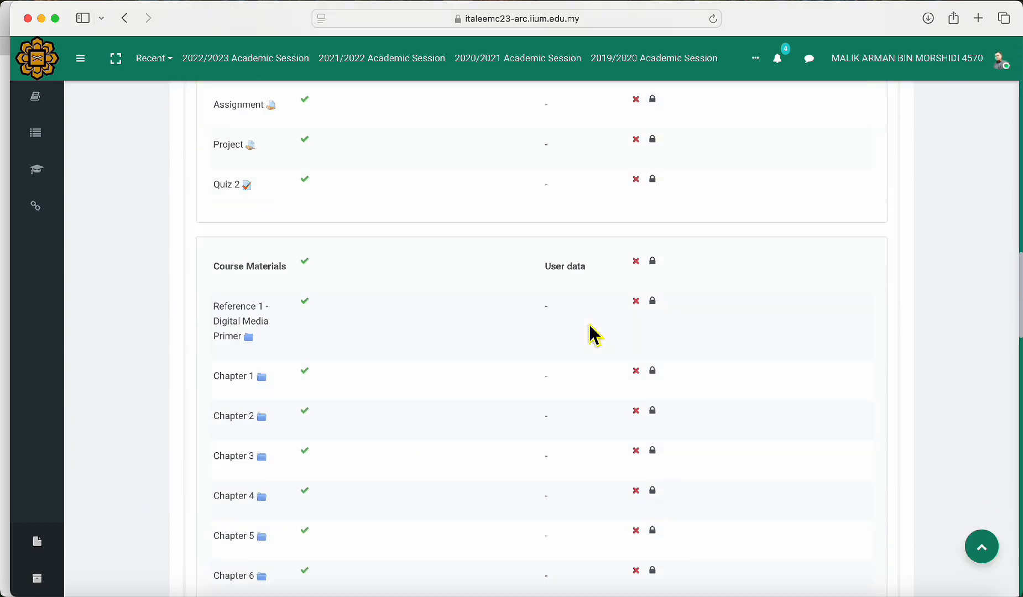
pyautogui.scroll(-20, 593, 332)
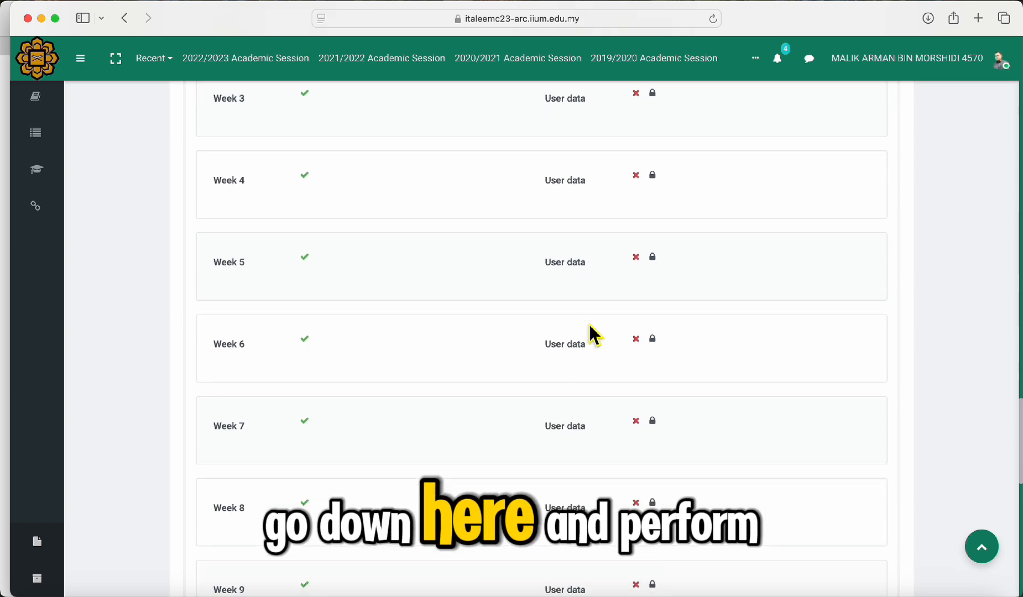
pyautogui.scroll(-10, 593, 332)
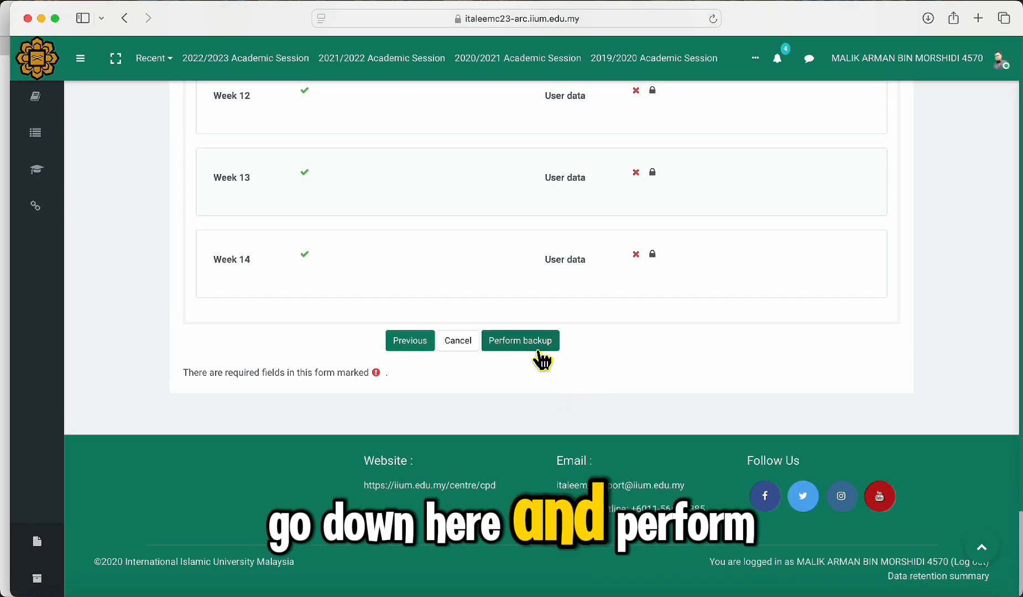
pyautogui.click(540, 354)
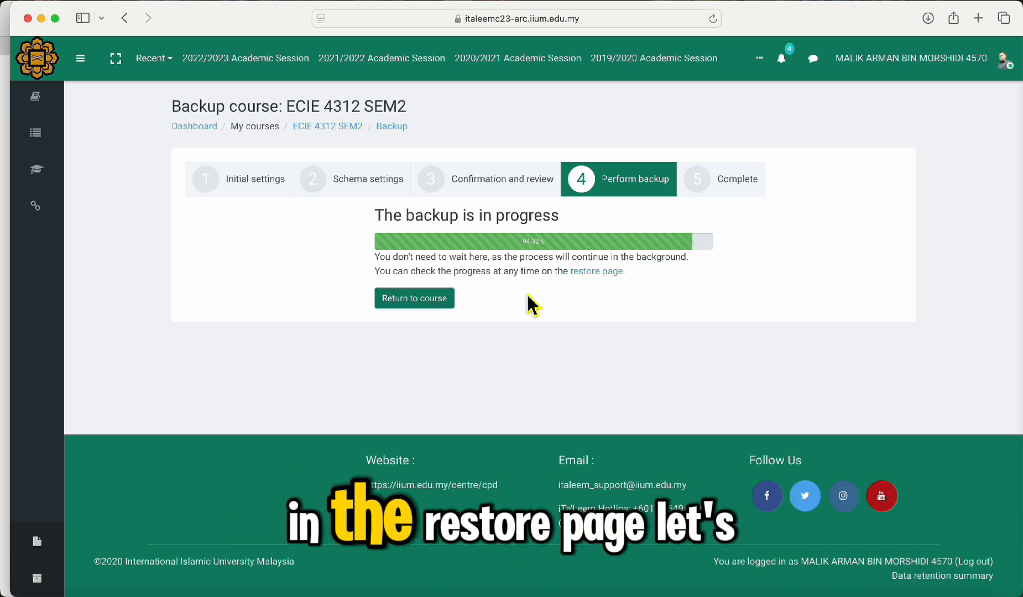
# - Return to the course, open its restore page, and download the backup file from the course backup area
pyautogui.click(423, 303)
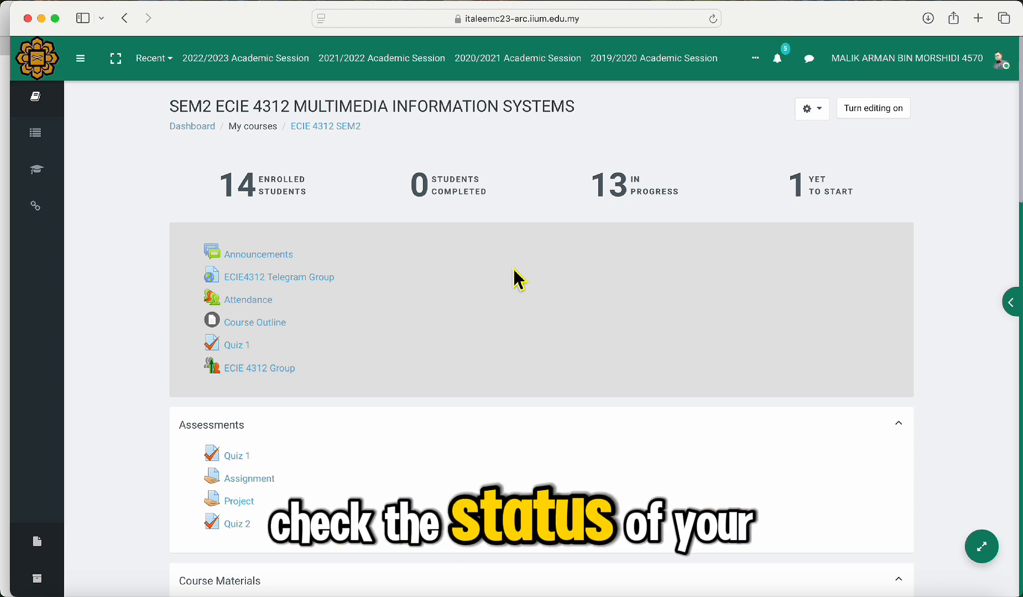
pyautogui.click(815, 109)
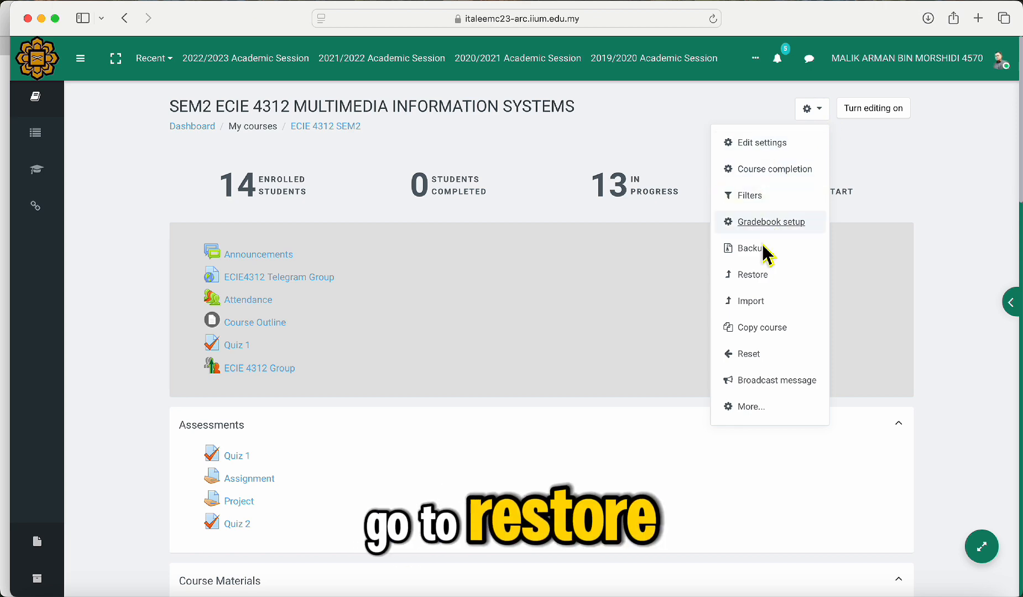
pyautogui.click(761, 276)
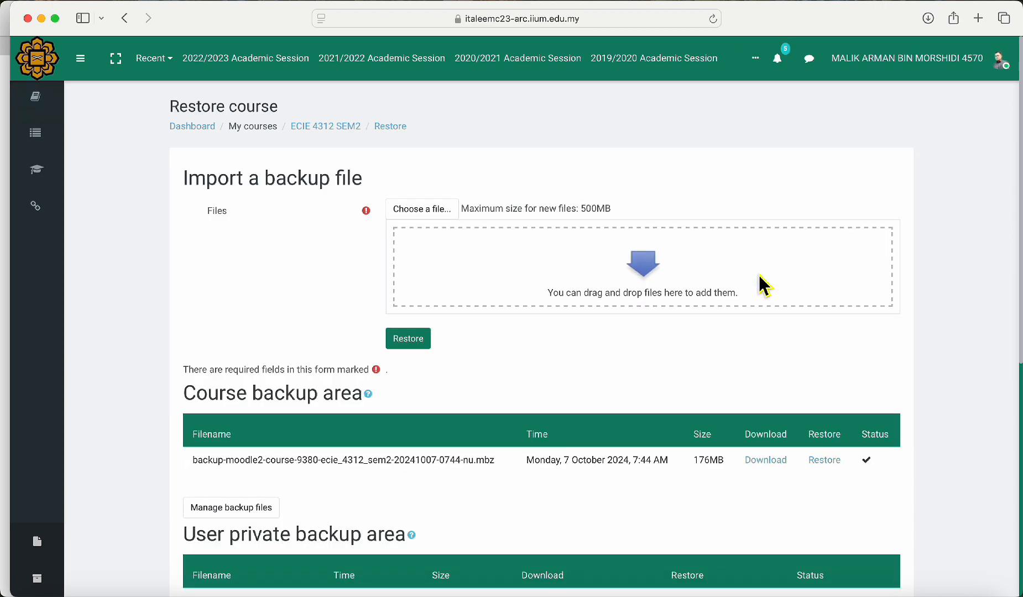
pyautogui.scroll(-3, 709, 372)
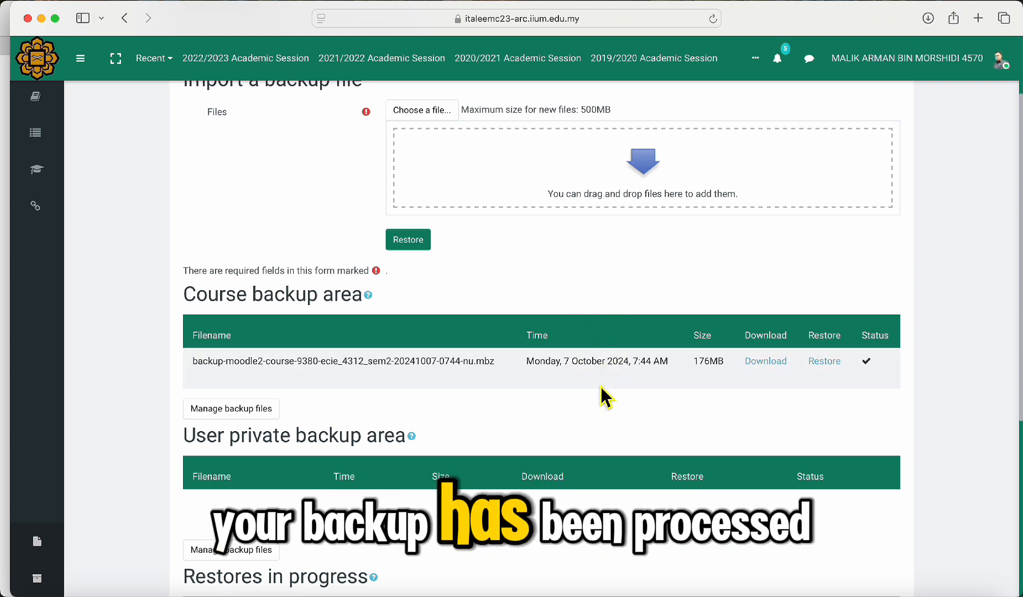
pyautogui.click(766, 367)
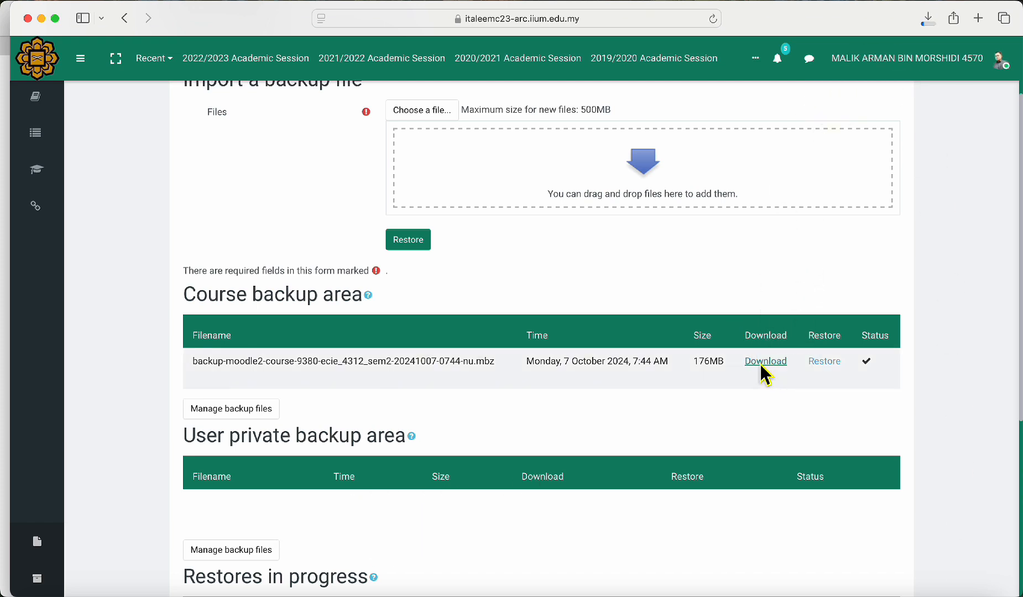
# - Go to italeemc.iium.edu.my and open the SEM1 ECIE 4312 MULTIMEDIA INFORMATION SYSTEMS course from the enrolled courses
pyautogui.scroll(3, 750, 251)
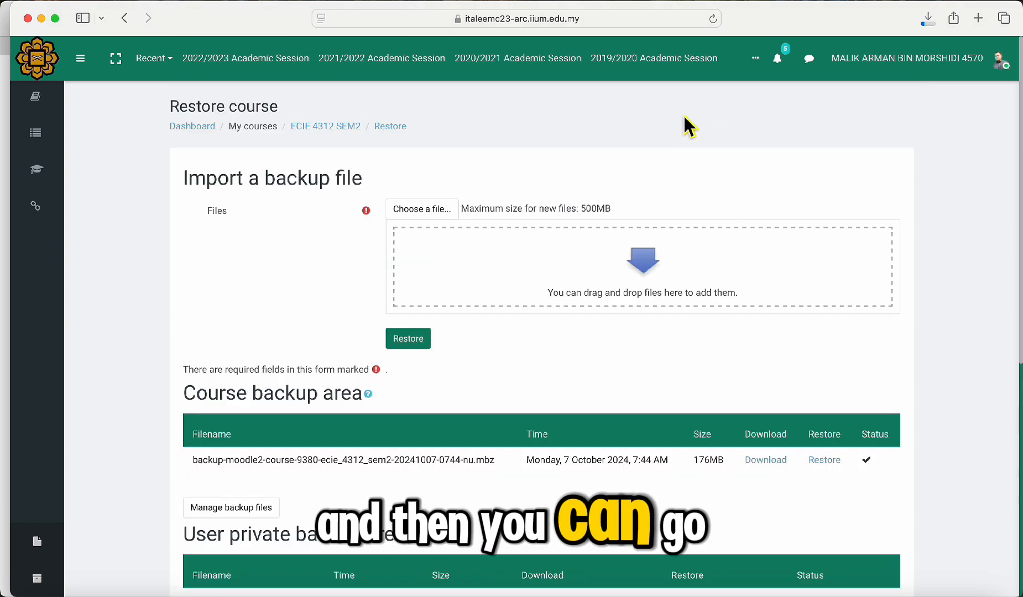
pyautogui.click(605, 21)
pyautogui.write('it')
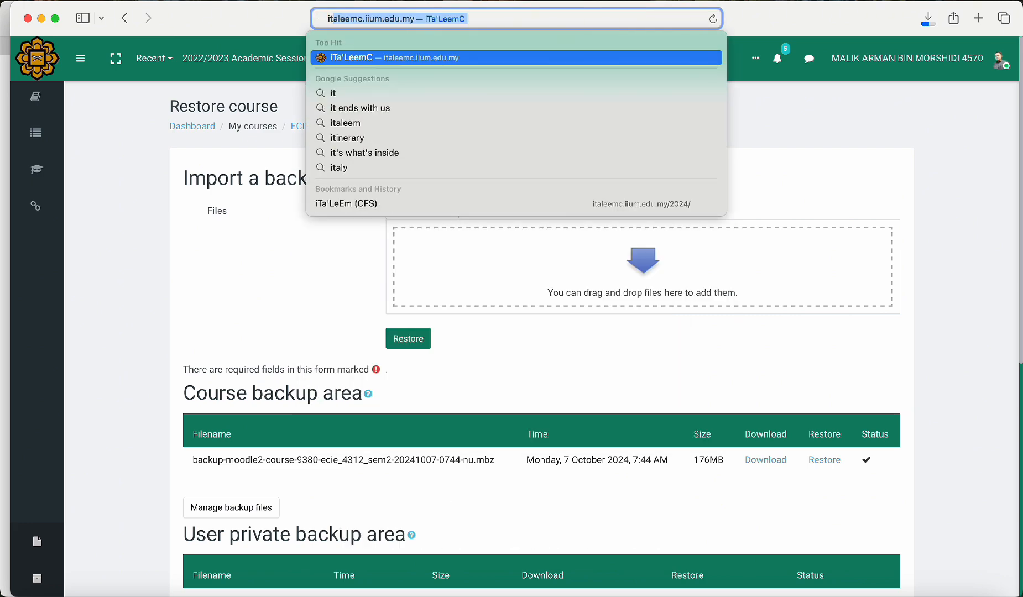
pyautogui.press('Return')
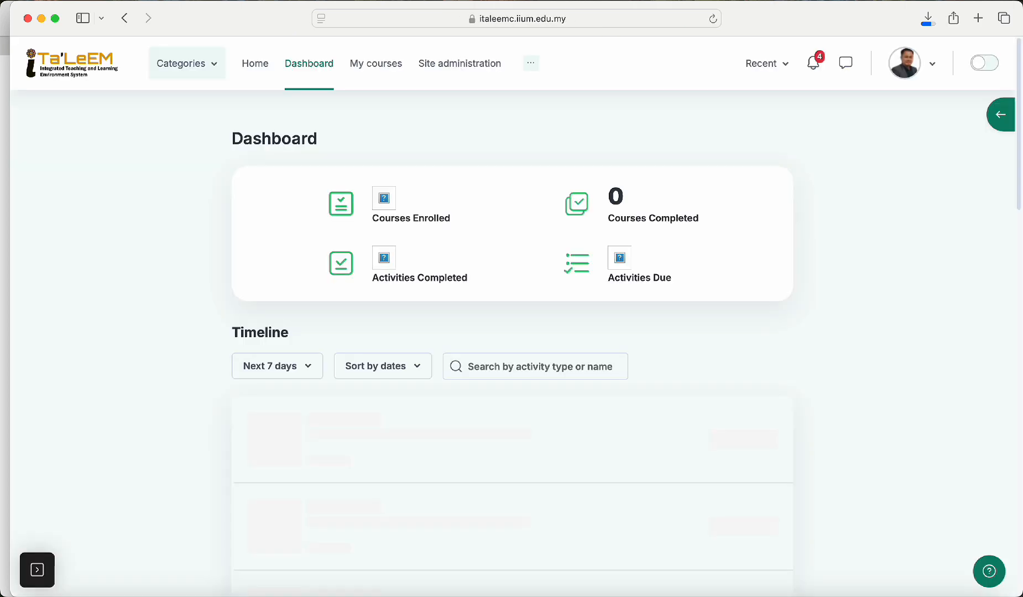
pyautogui.click(380, 80)
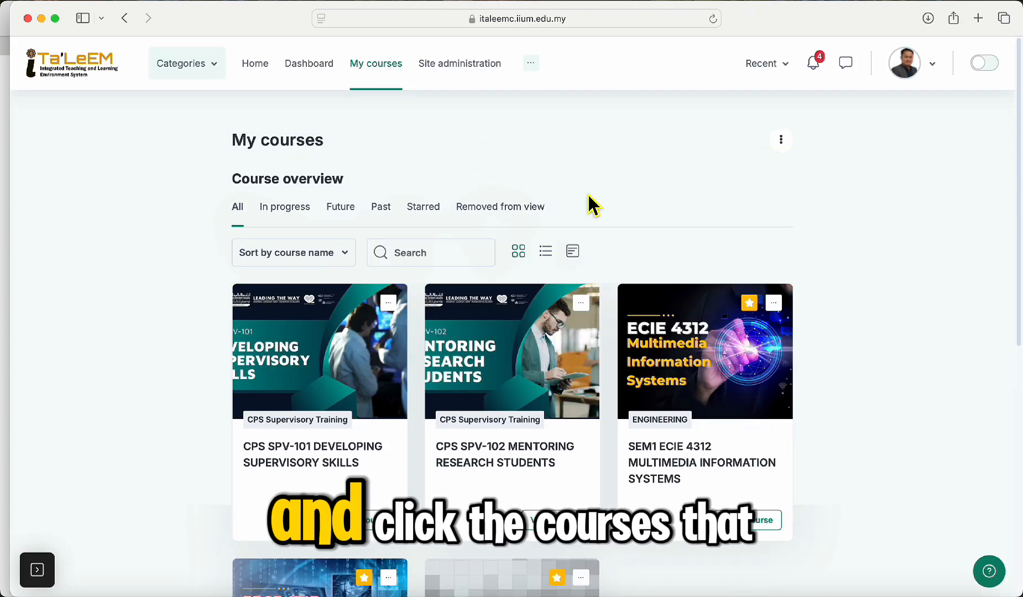
pyautogui.click(692, 461)
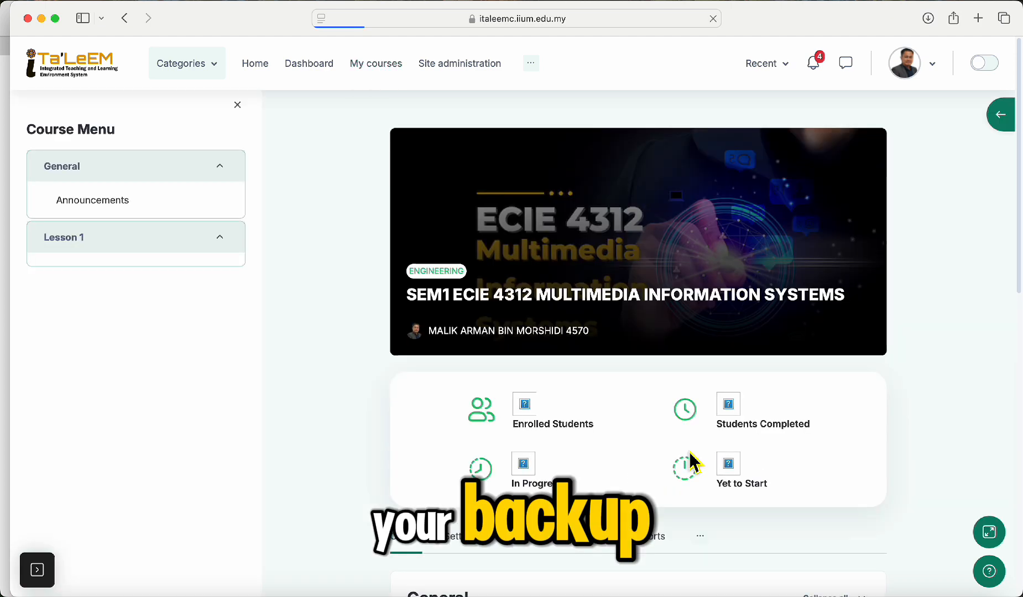
pyautogui.scroll(-5, 692, 462)
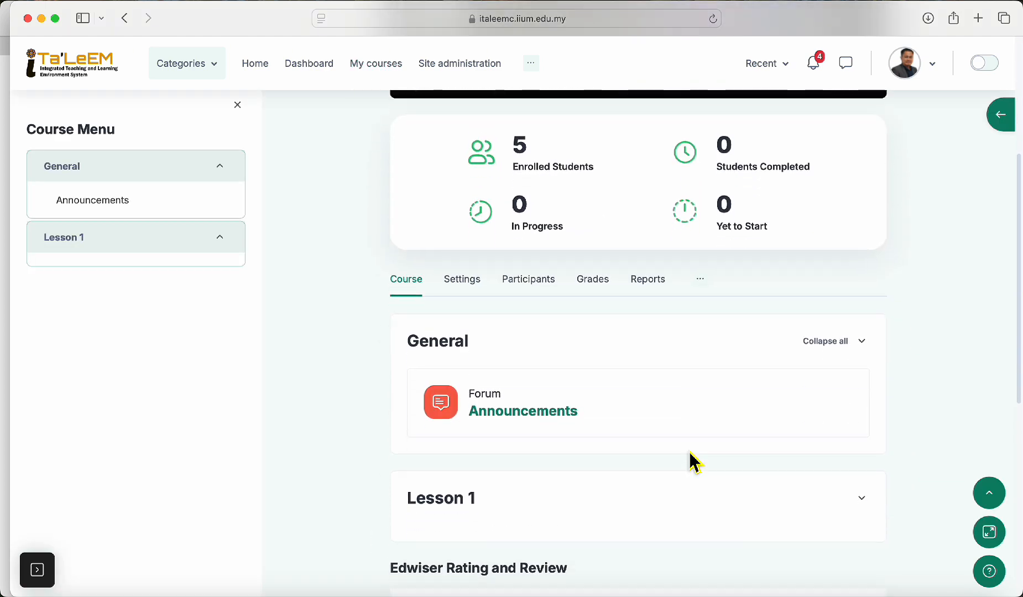
pyautogui.click(700, 280)
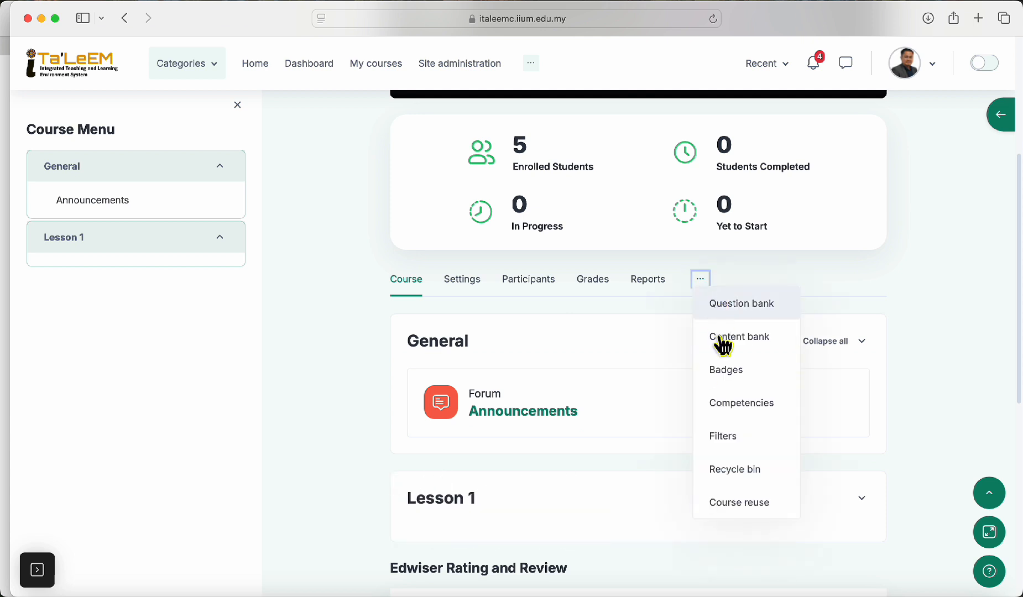
pyautogui.click(753, 513)
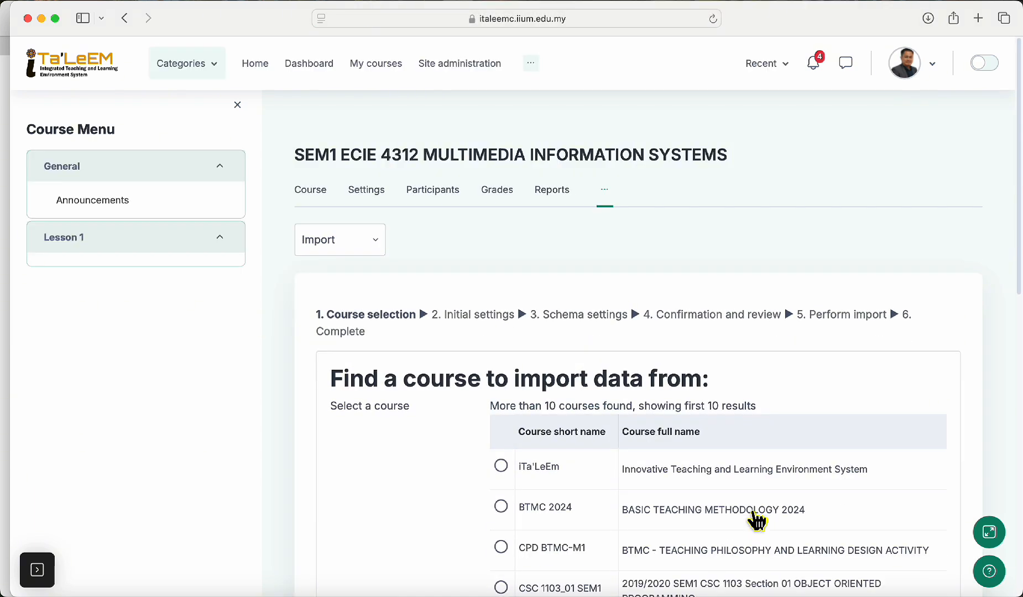
pyautogui.click(376, 241)
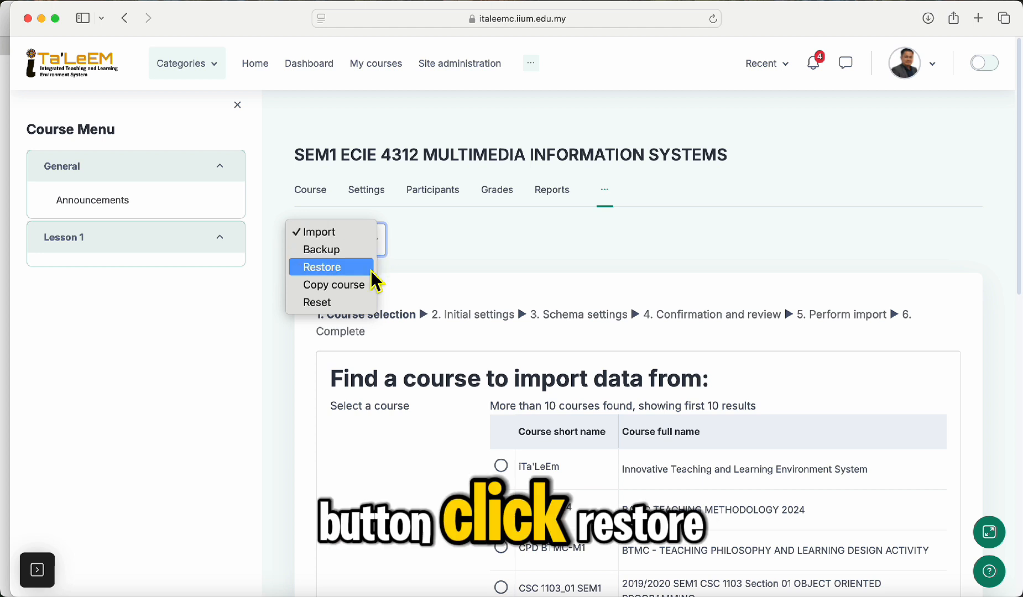
pyautogui.click(369, 267)
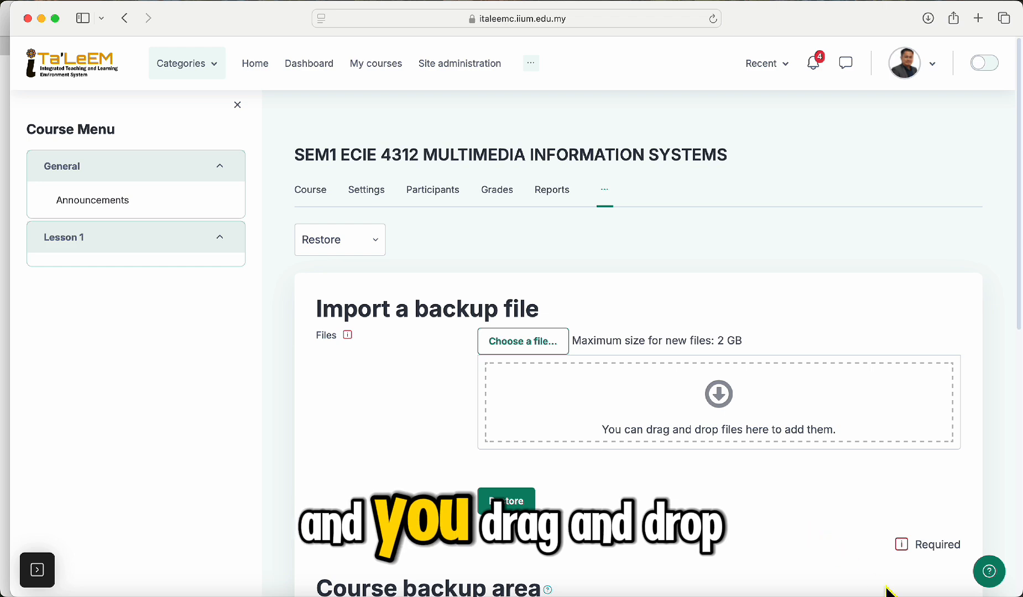
pyautogui.click(961, 595)
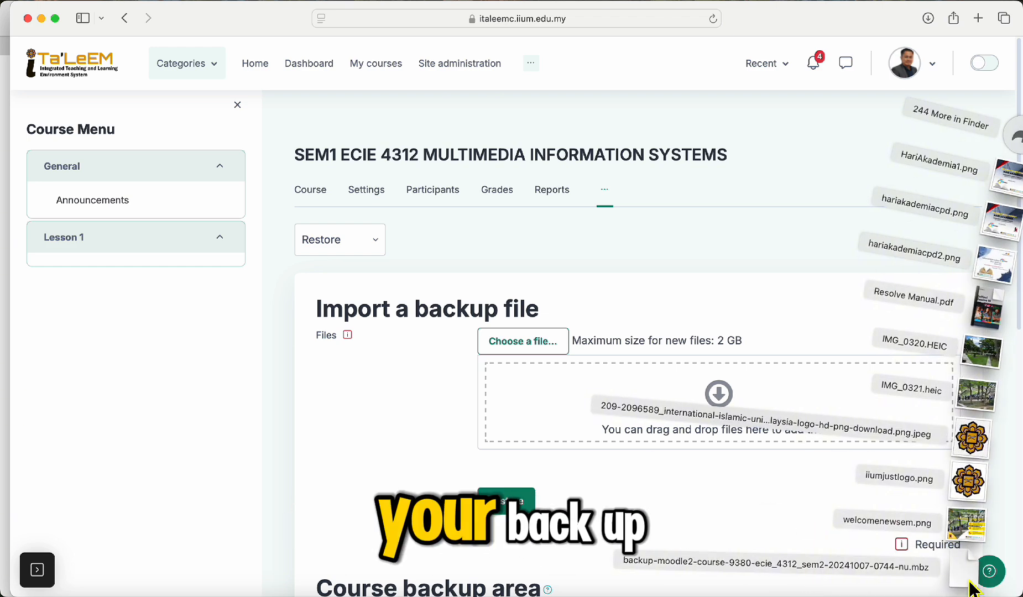
pyautogui.moveTo(976, 557); pyautogui.dragTo(771, 401)
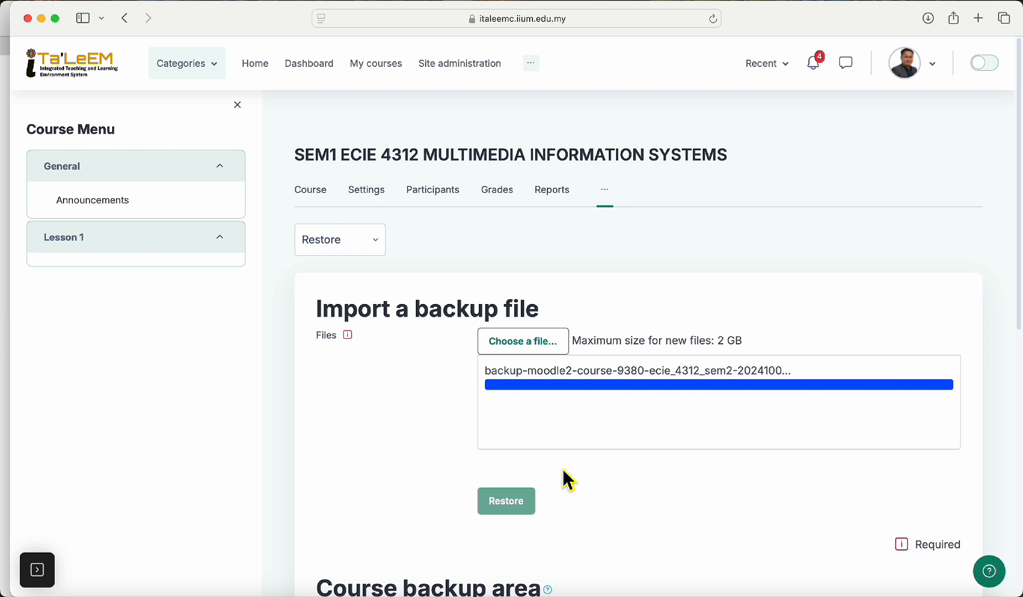
# - Start restoring the uploaded backup file, review its backup details, settings and course sections, and continue to the destination choice
pyautogui.click(511, 516)
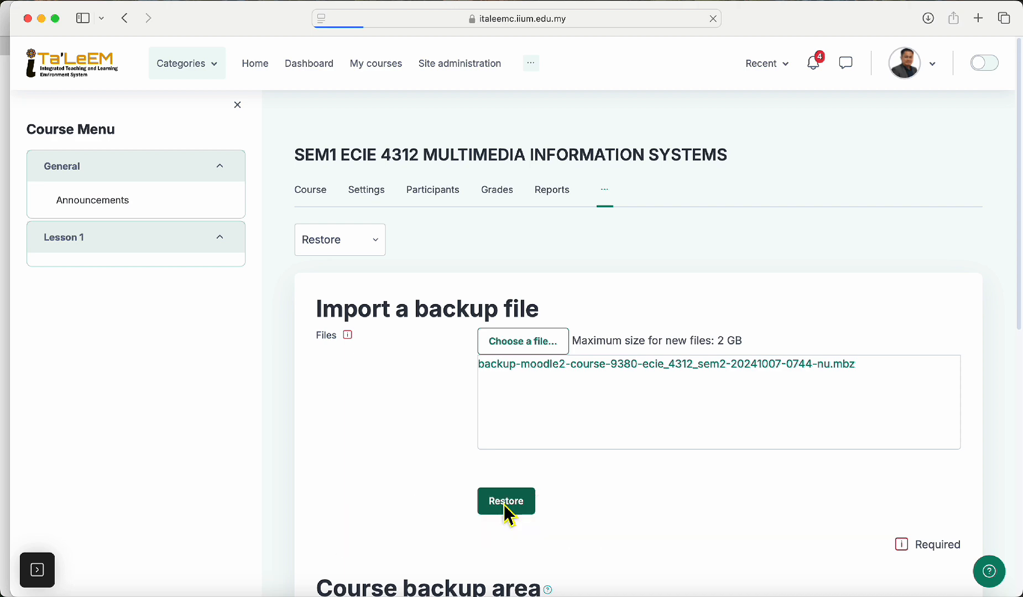
pyautogui.scroll(-3, 470, 374)
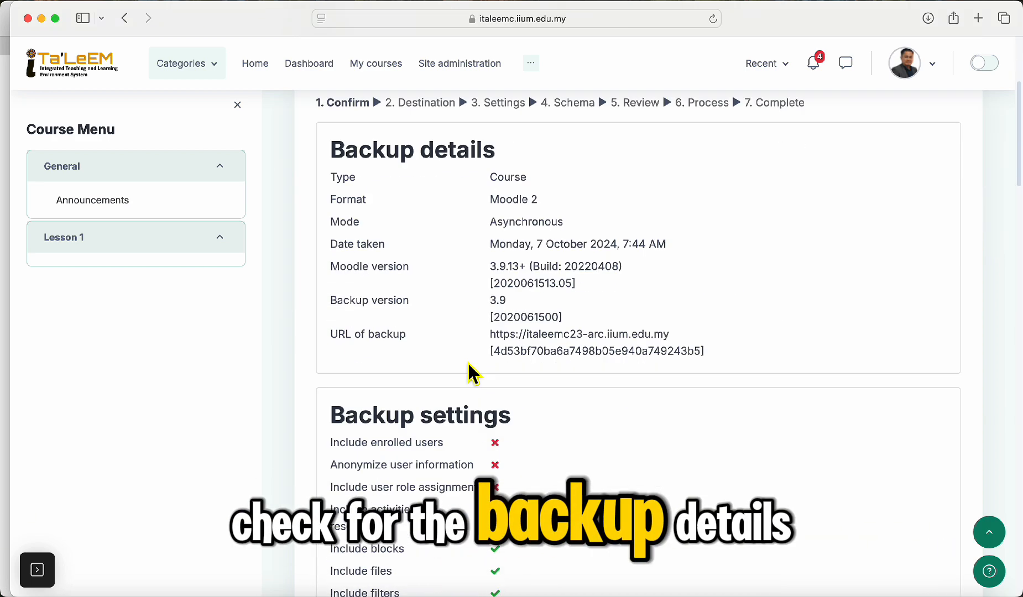
pyautogui.scroll(-10, 470, 373)
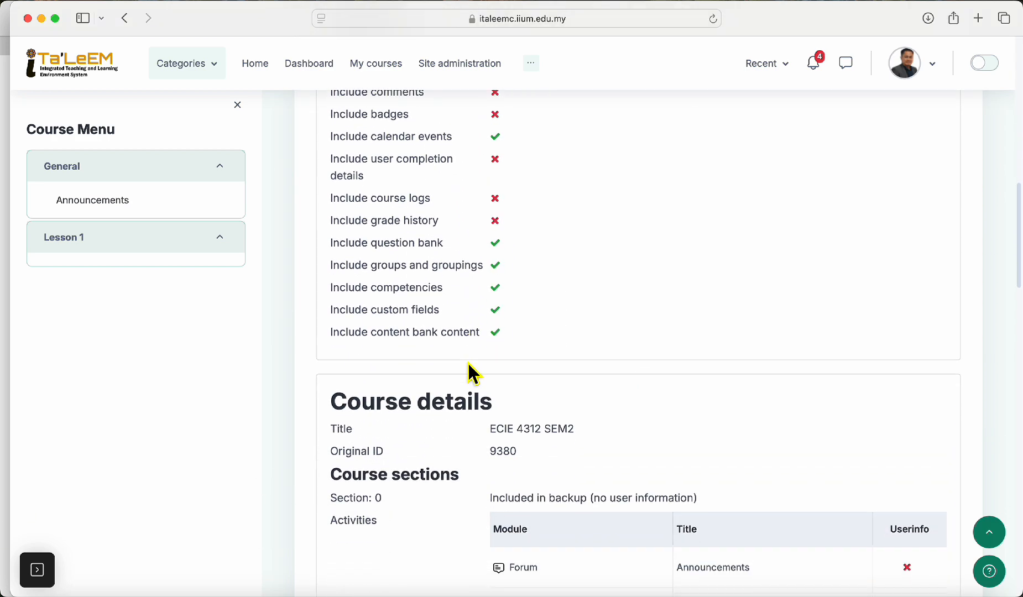
pyautogui.scroll(-12, 470, 374)
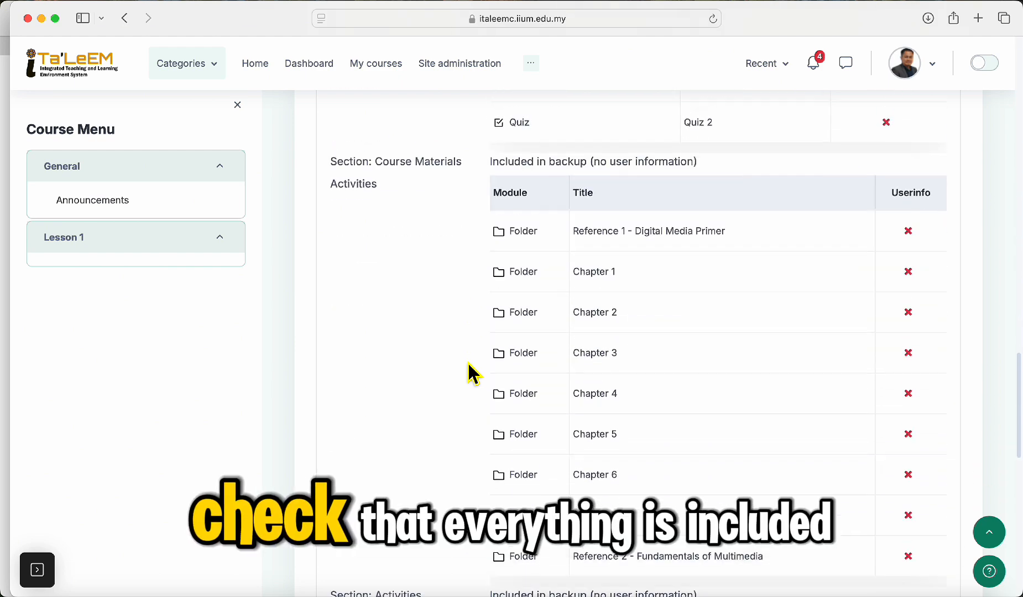
pyautogui.scroll(-12, 469, 371)
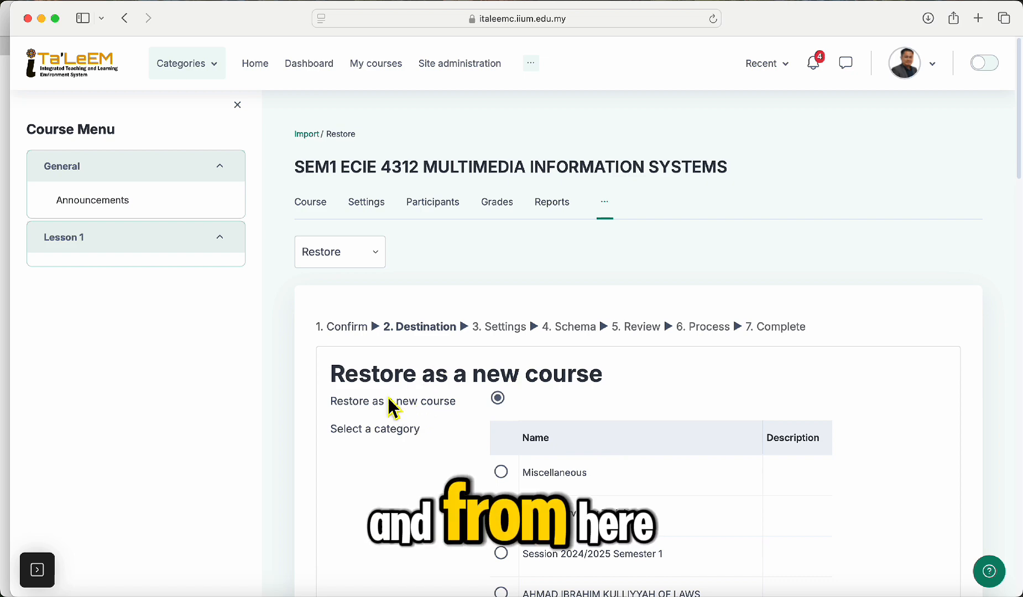
# - Go through the restore destination options, choose where to restore the backup, and continue to the restore settings
pyautogui.scroll(-5, 418, 392)
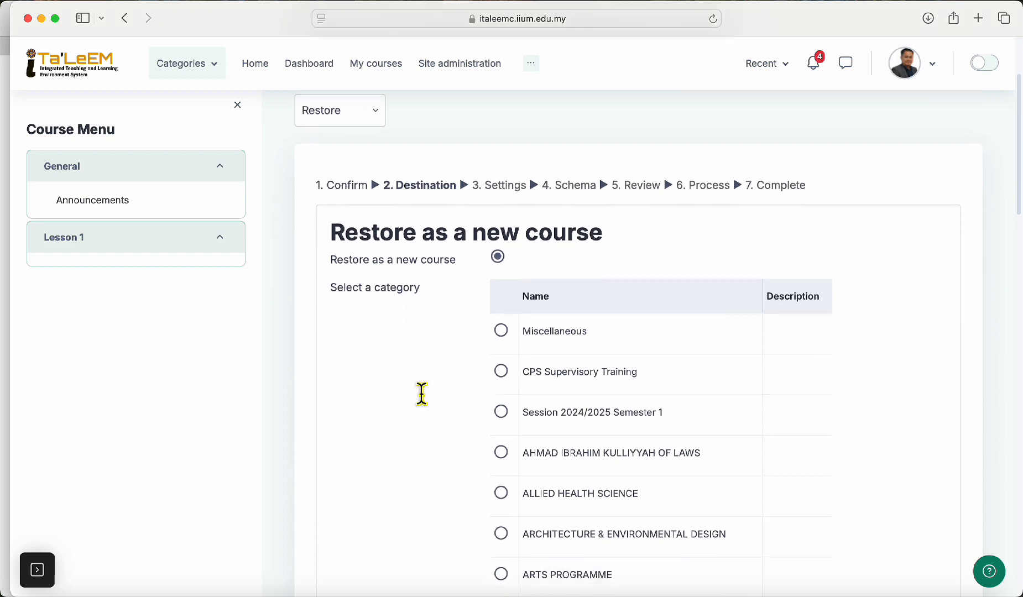
pyautogui.scroll(-10, 420, 395)
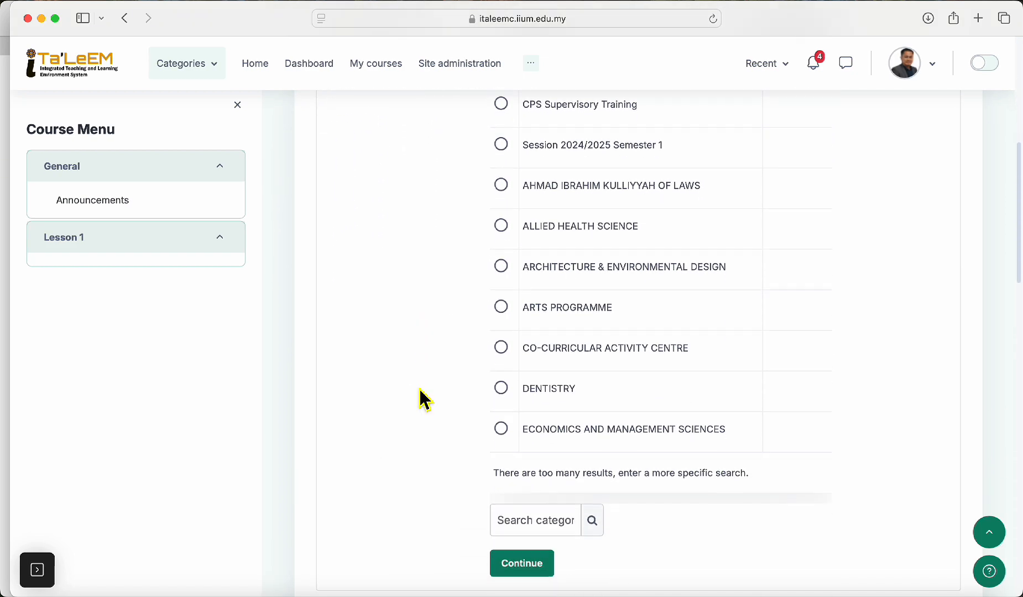
pyautogui.scroll(-3, 423, 400)
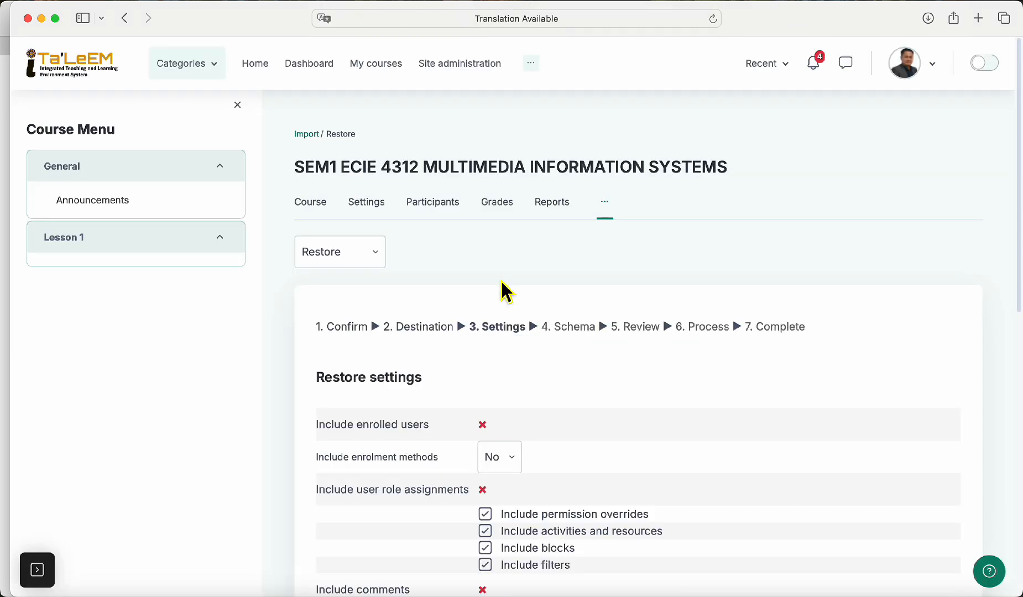
# - Keep the default restore settings, with enrolment methods set to No, and continue to the schema stage
pyautogui.scroll(-5, 508, 292)
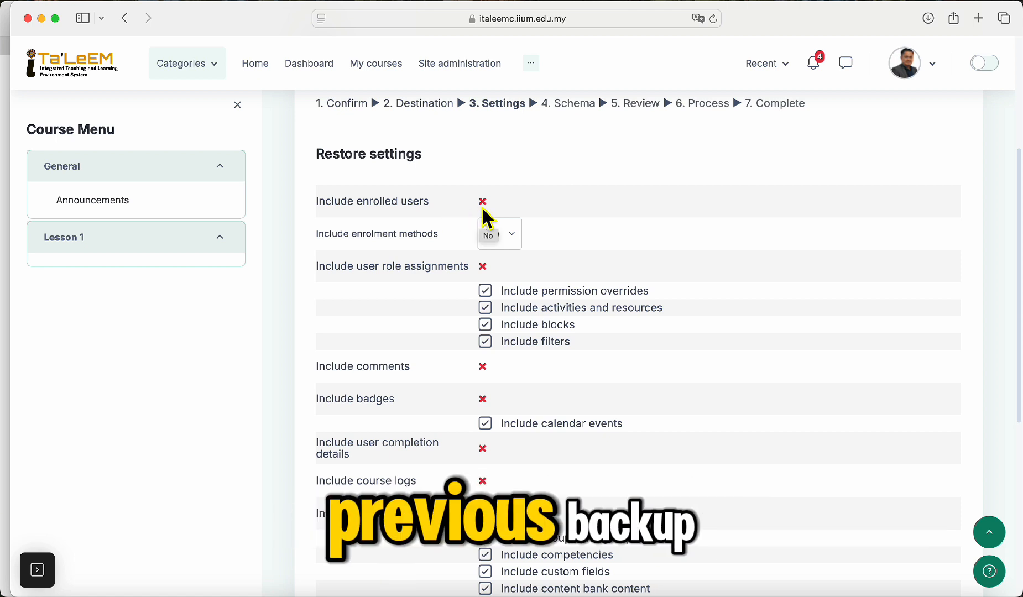
pyautogui.scroll(-2, 562, 307)
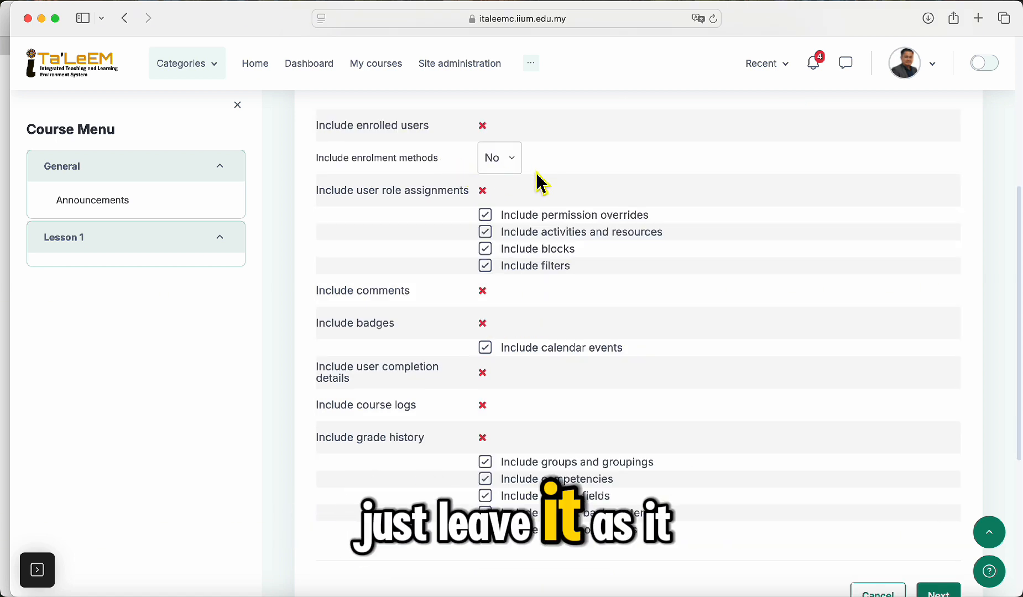
pyautogui.scroll(-5, 575, 312)
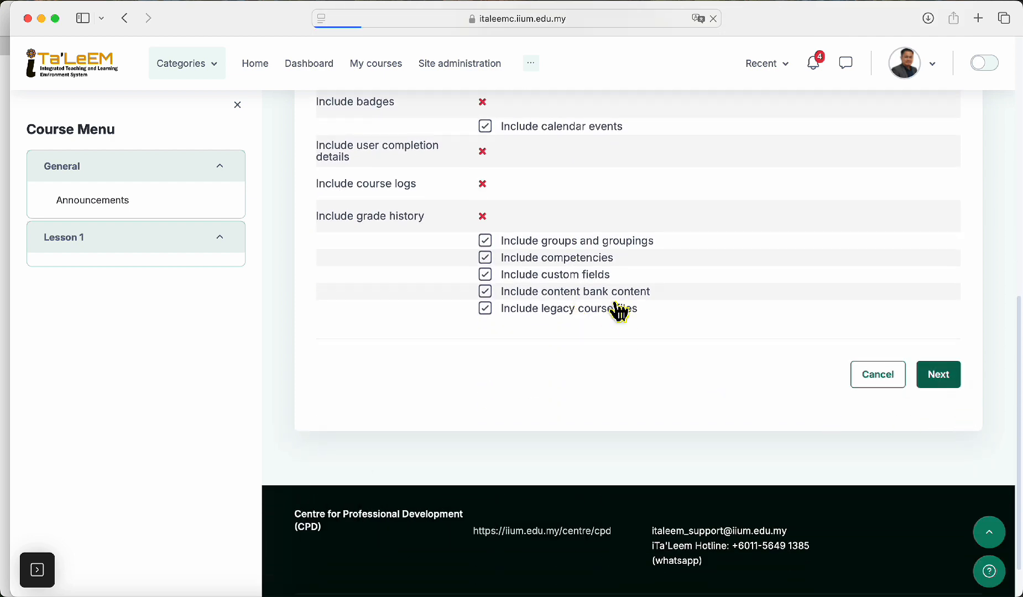
# - Keep Overwrite course configuration at No and all sections from Section 0 to Week 14 included, and proceed to the review stage
pyautogui.scroll(-10, 549, 380)
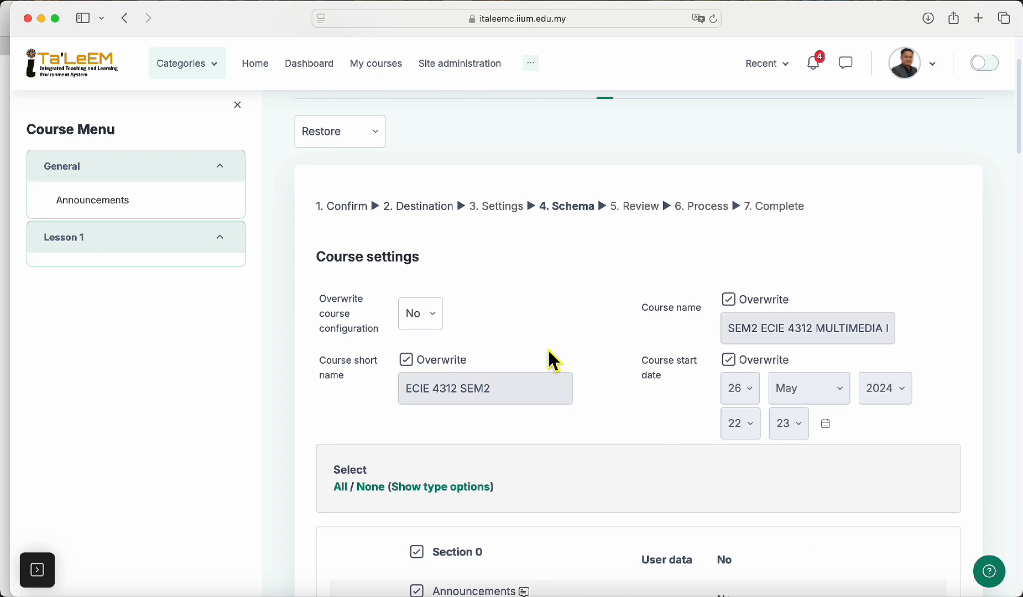
pyautogui.scroll(-20, 553, 361)
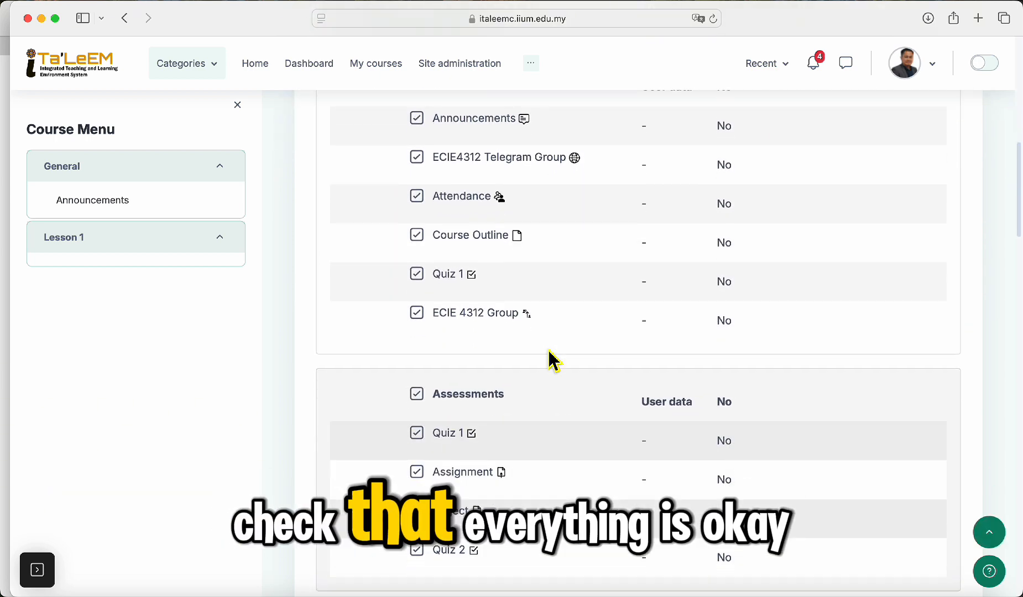
pyautogui.scroll(-15, 551, 359)
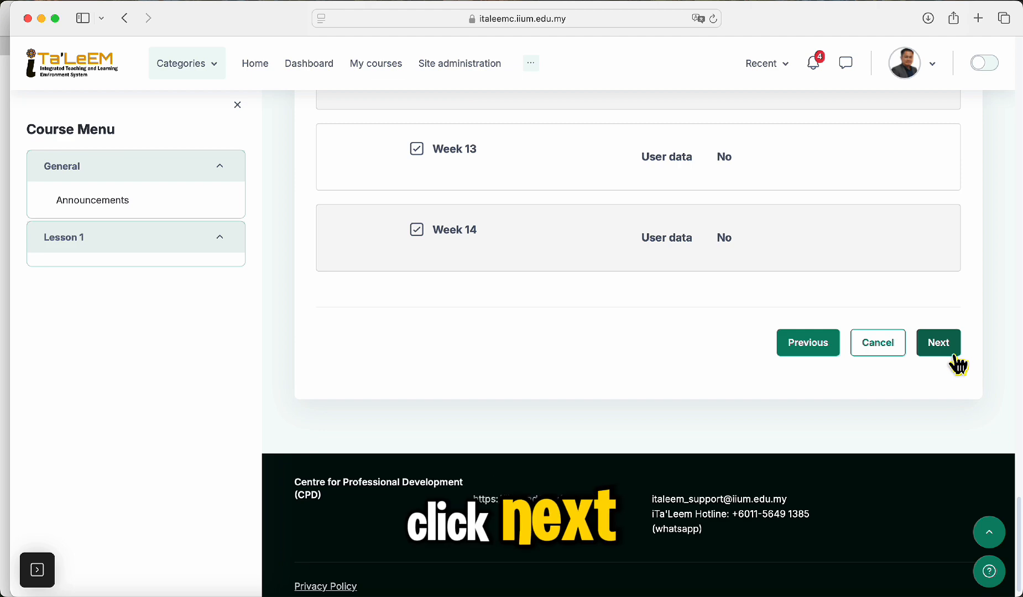
# - Review the summary of restore settings, course settings and included sections and activities
pyautogui.scroll(-10, 642, 423)
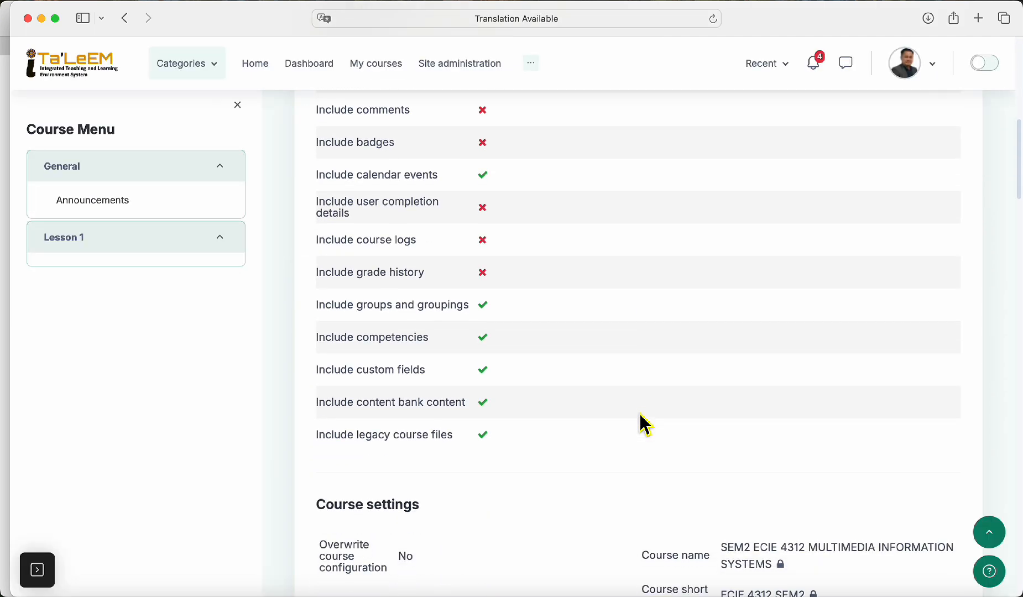
pyautogui.scroll(-15, 642, 422)
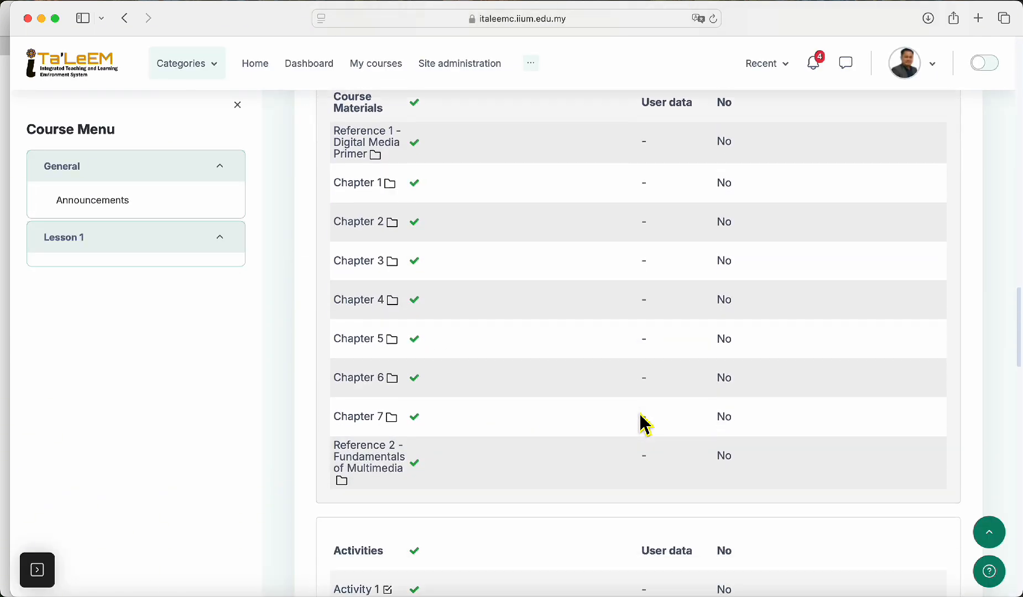